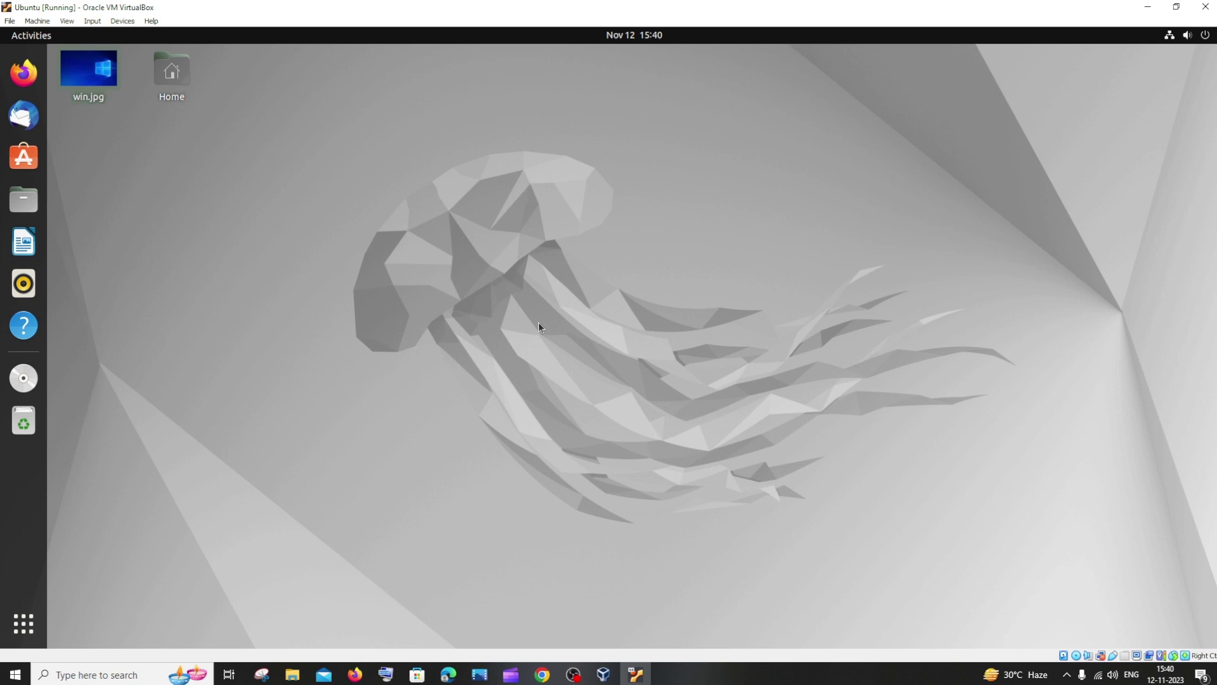
- Open Change Background from the desktop's right-click menu
right_click(530, 275)
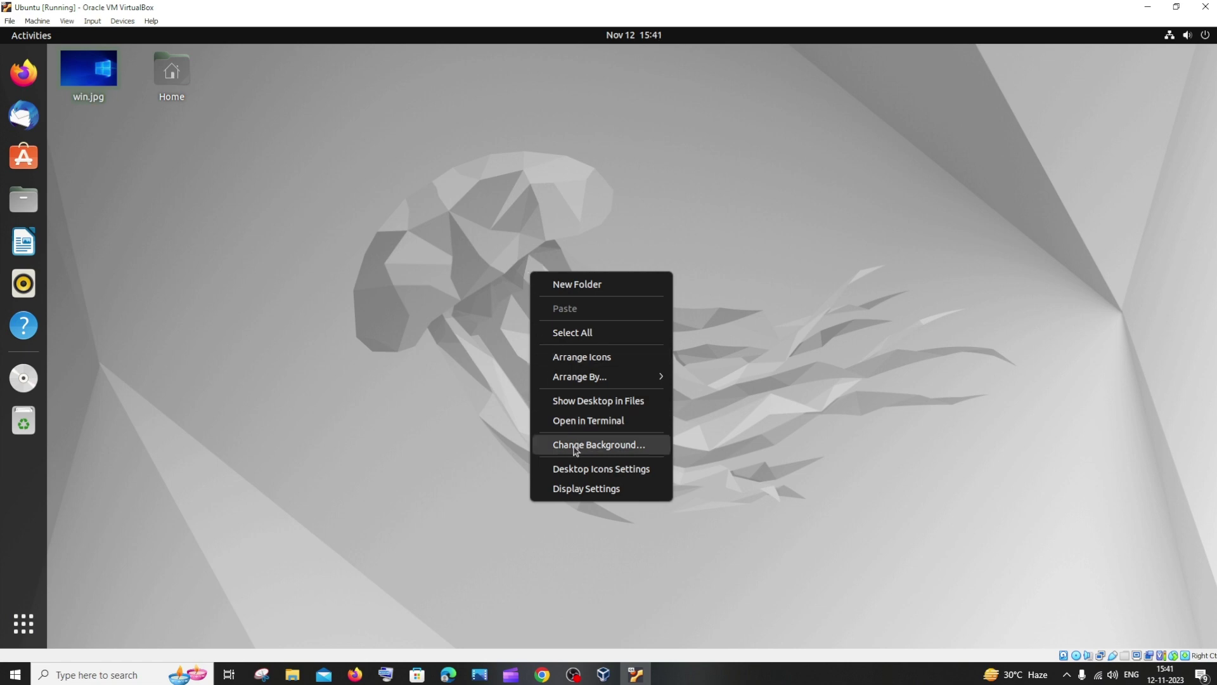
click(575, 446)
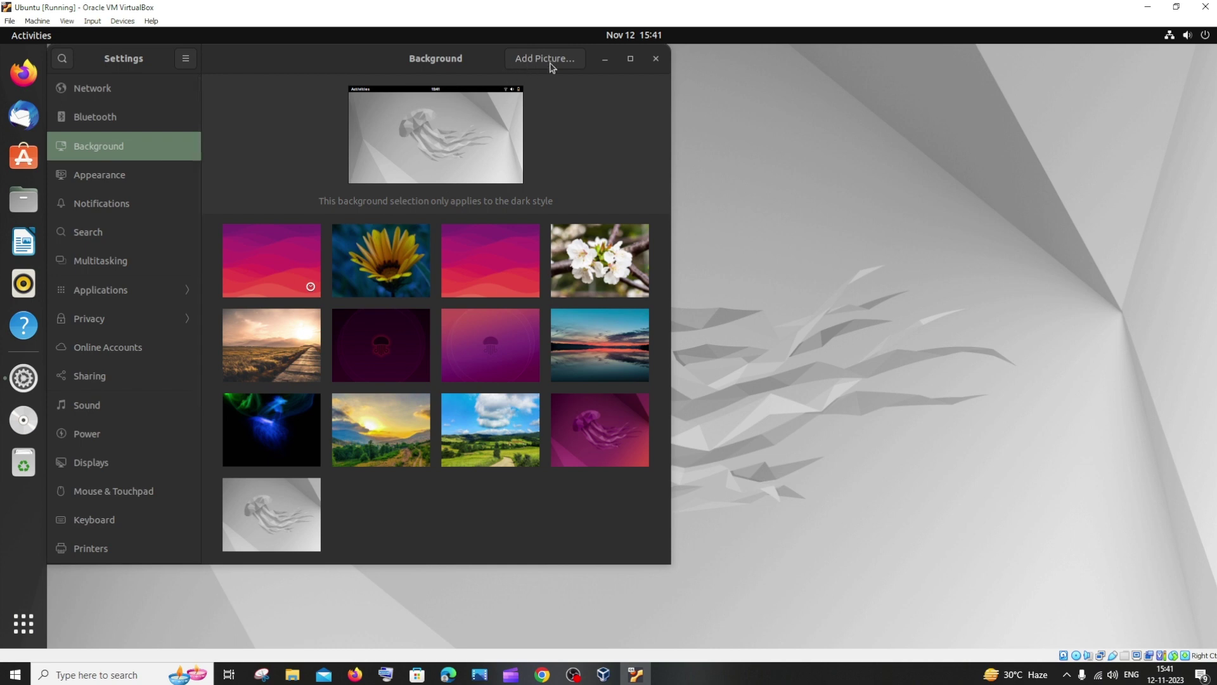
- Preview the sunflower, jellyfish and other wallpapers, ending on the cherry blossom
click(382, 284)
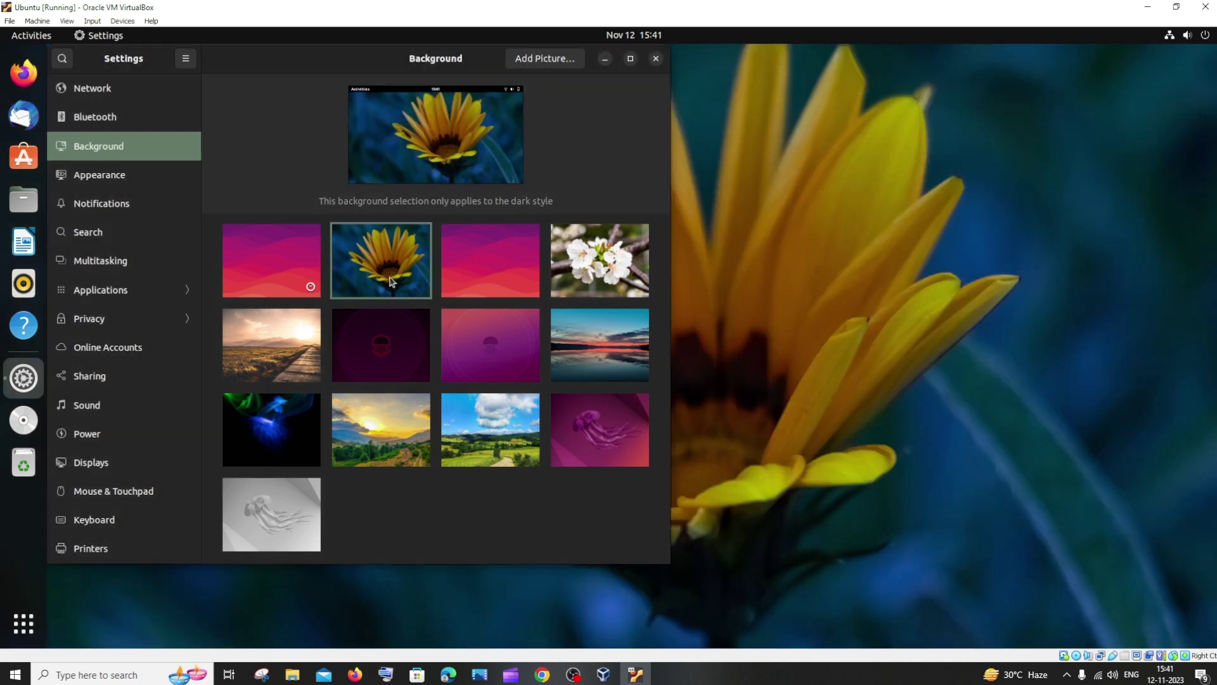
click(478, 276)
click(604, 274)
click(600, 344)
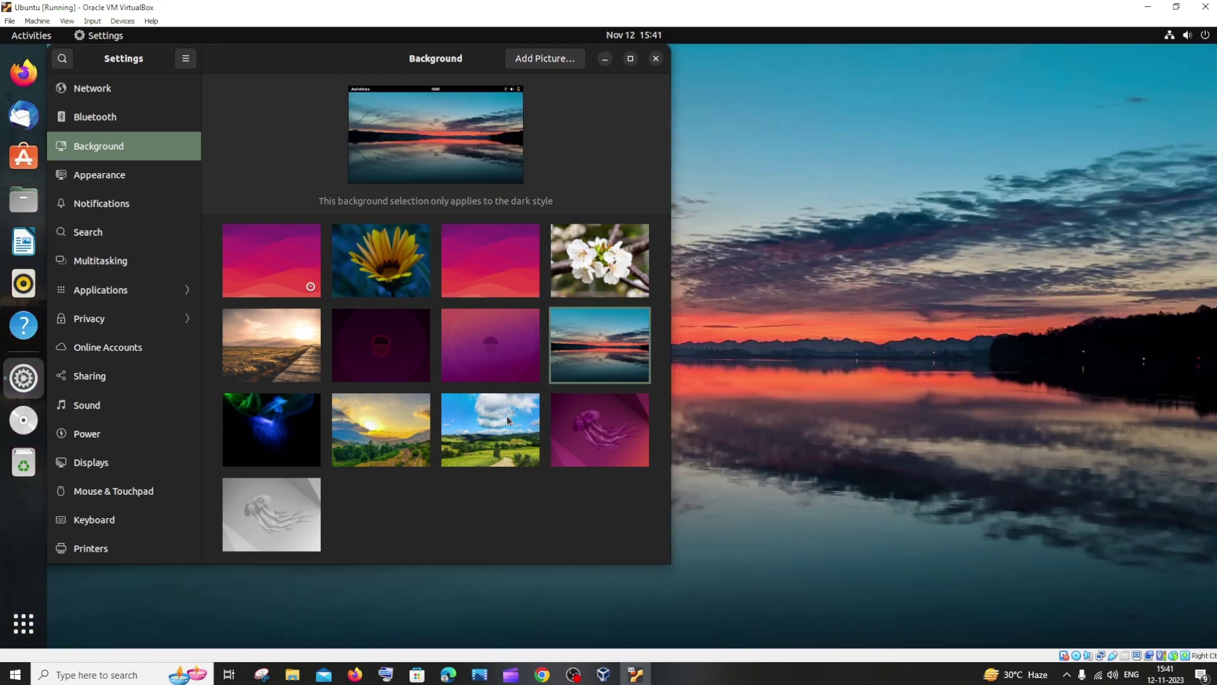
click(509, 422)
click(305, 453)
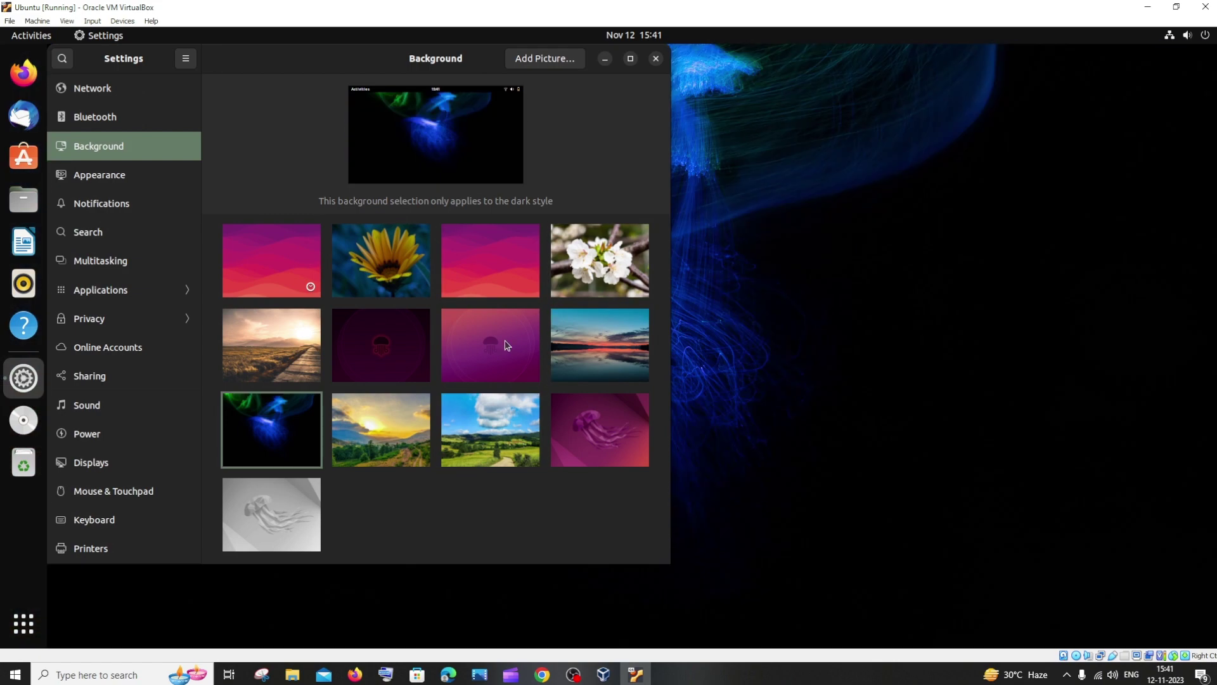
click(627, 300)
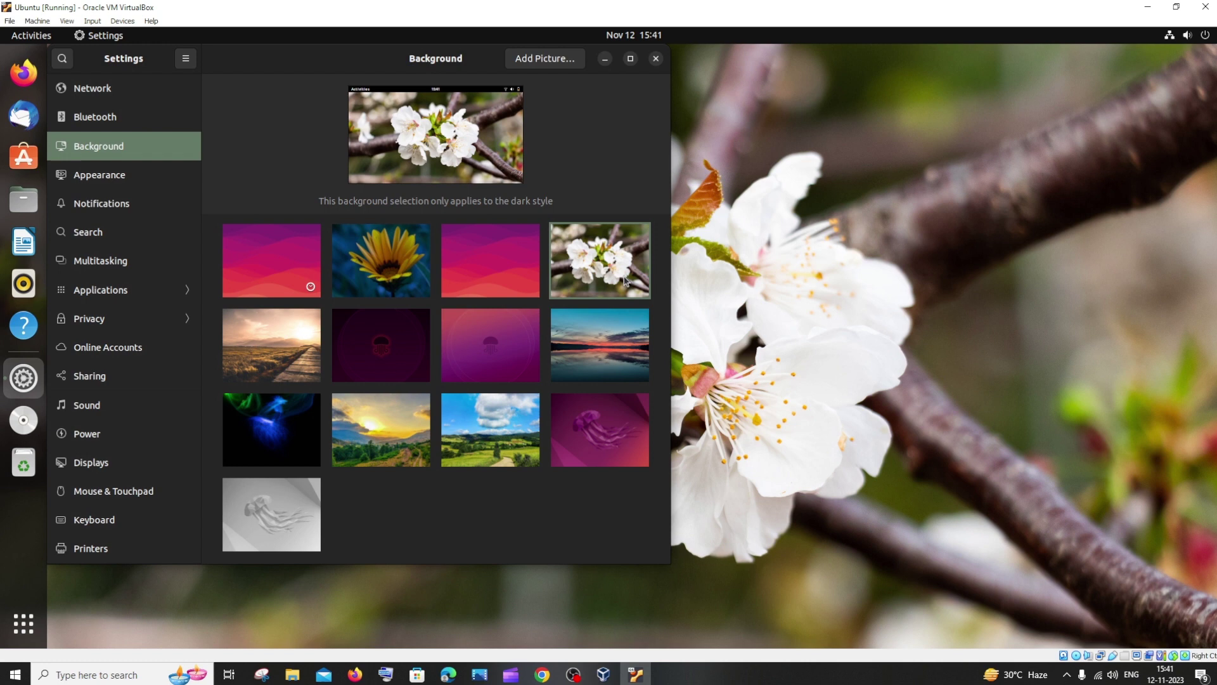
- Start adding a custom picture with Add Picture
click(551, 59)
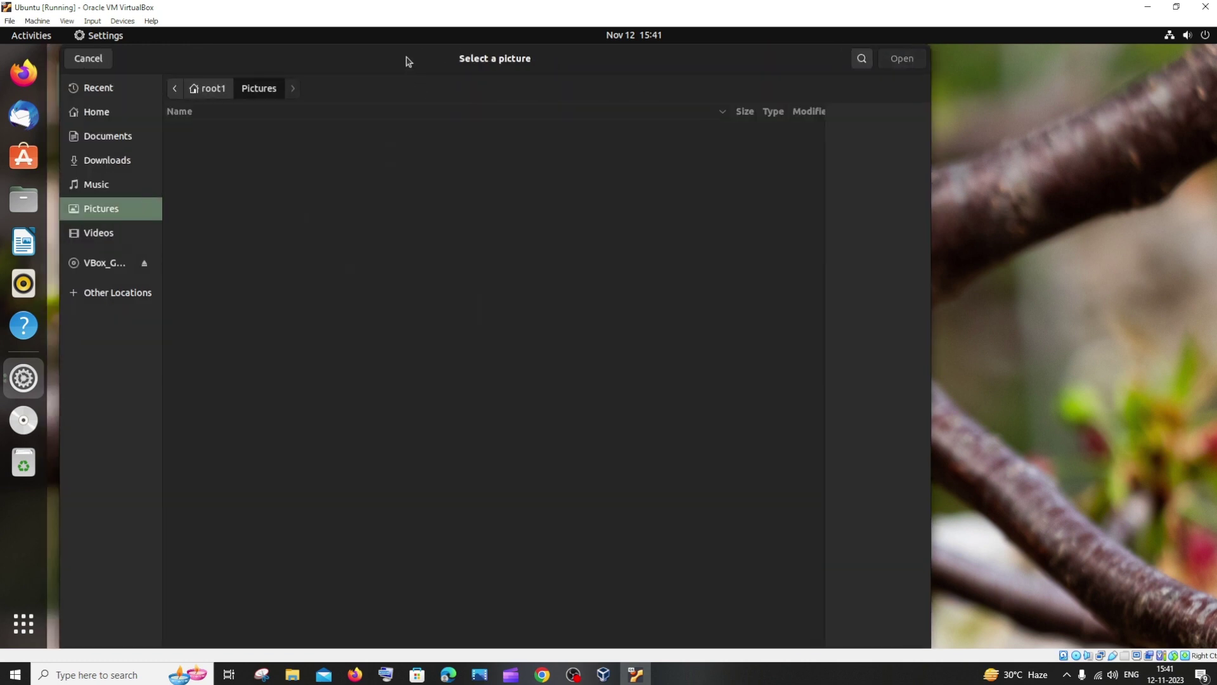
- Drag win.jpg from the desktop into the Select a picture dialog and open it
drag(407, 61, 669, 71)
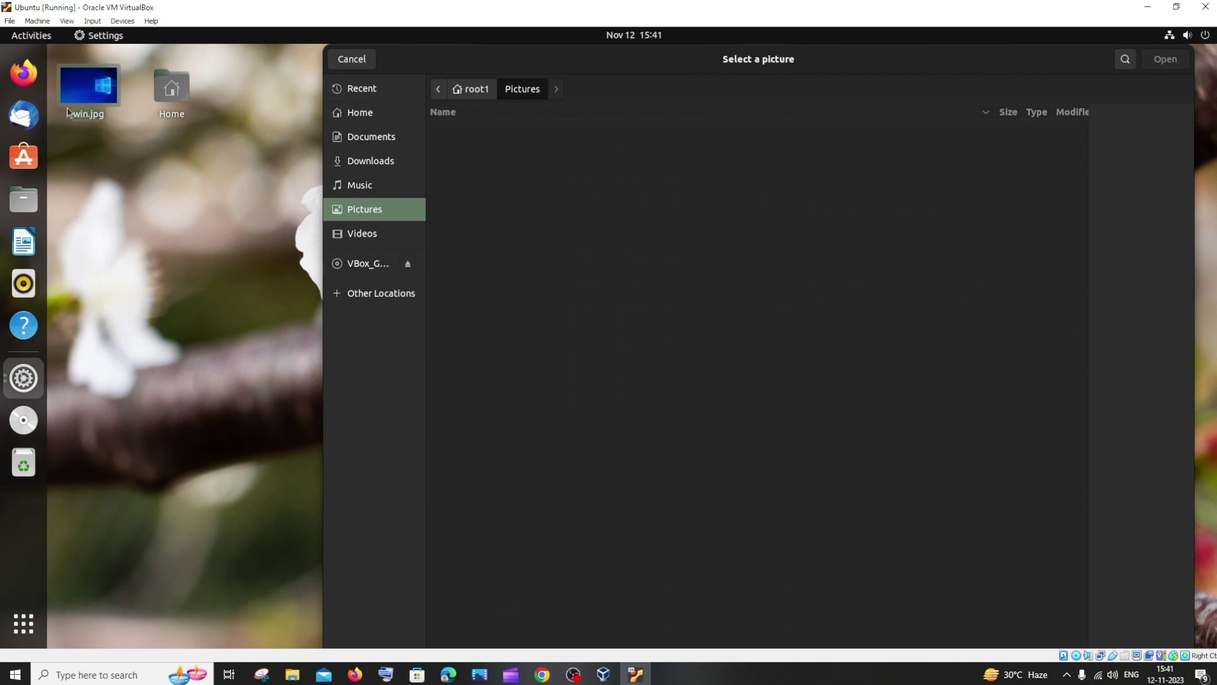
drag(67, 112, 611, 199)
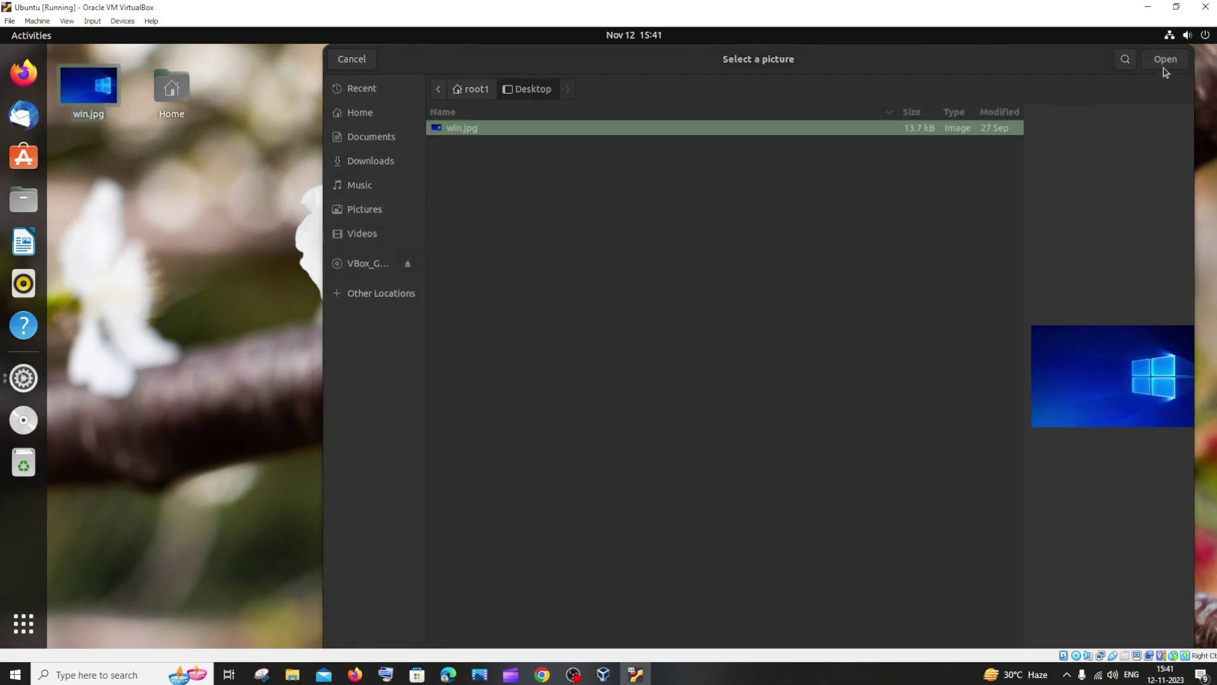
click(1164, 63)
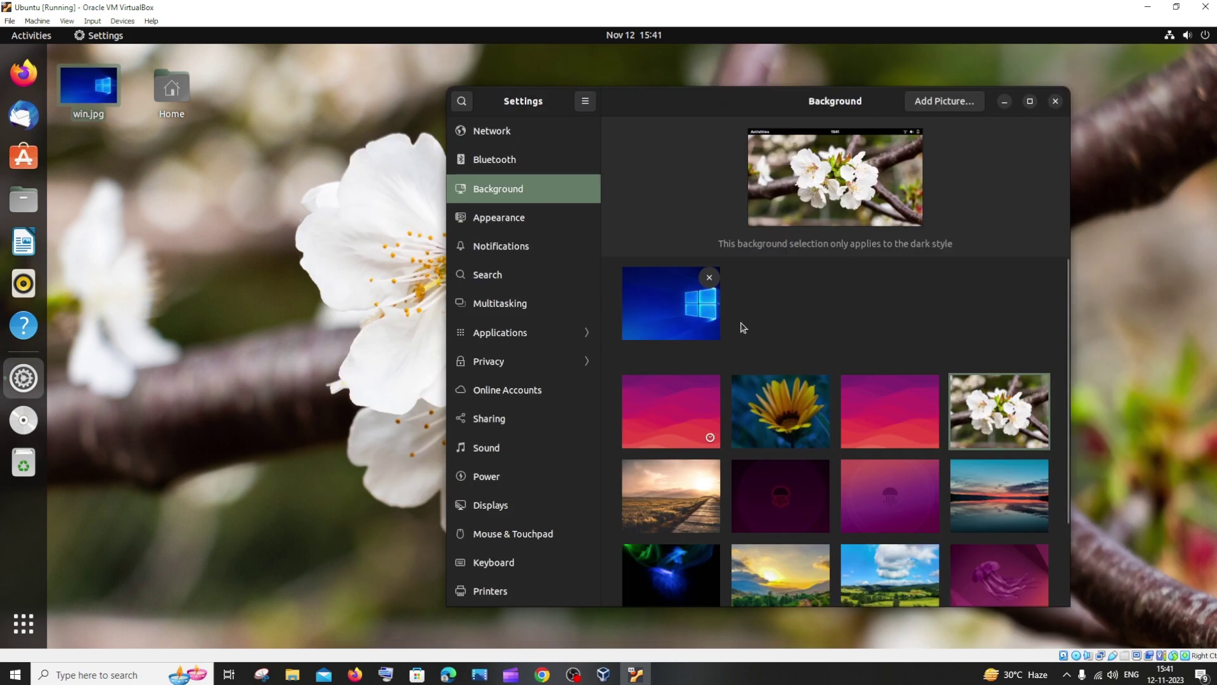
- Choose the win.jpg thumbnail as wallpaper, then close Settings
click(671, 313)
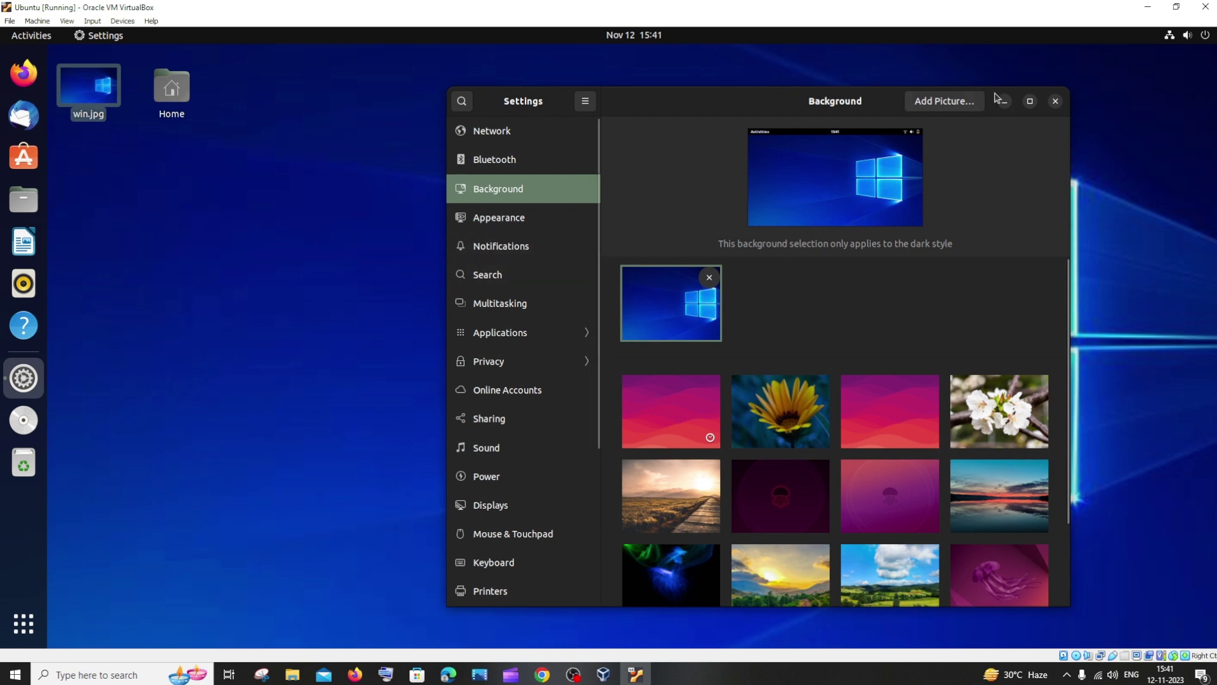
click(1053, 102)
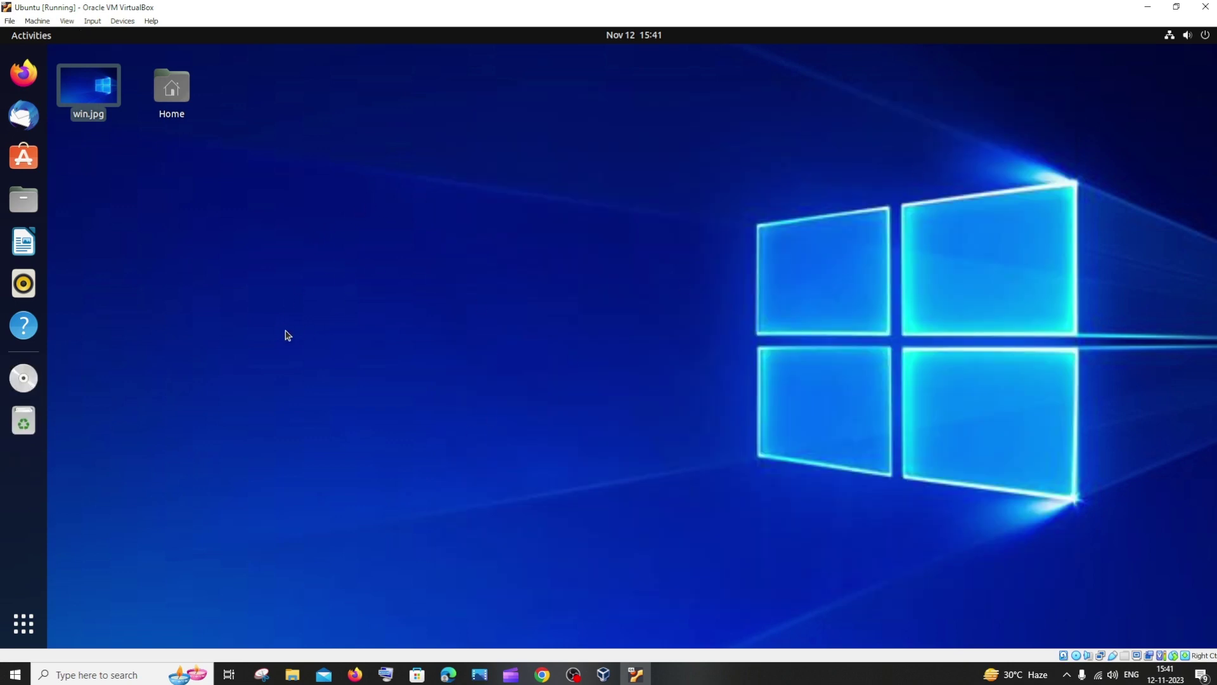